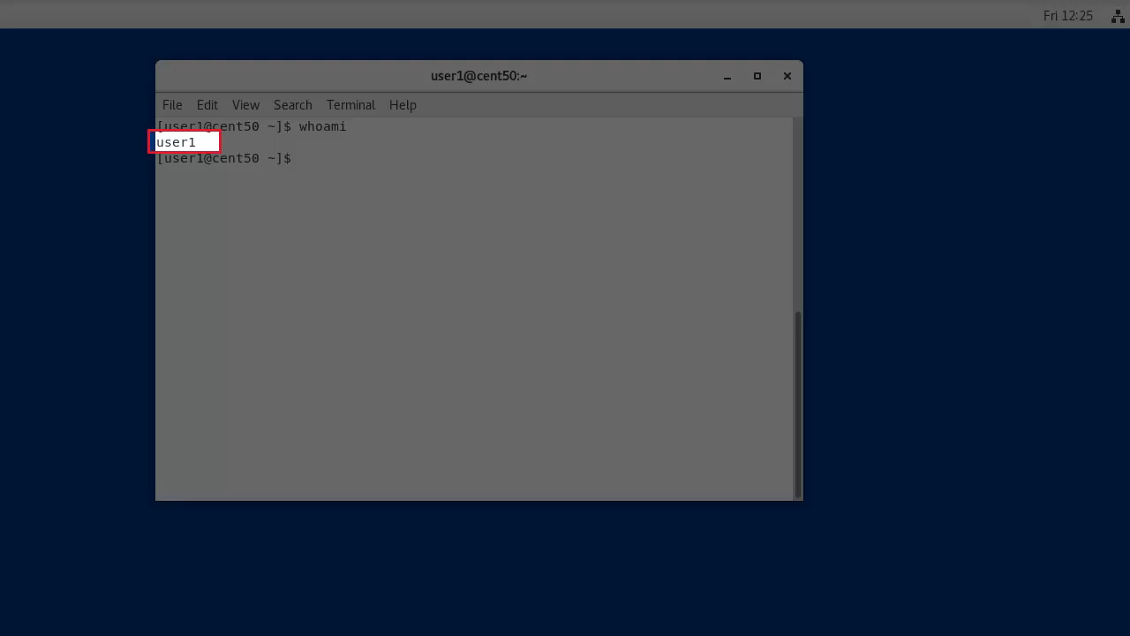
Step: Check the working directory, change into /opt/Automic/Automation.Platform/Utility/bin, and enter vi ucybdbre.ini
text(pwd)
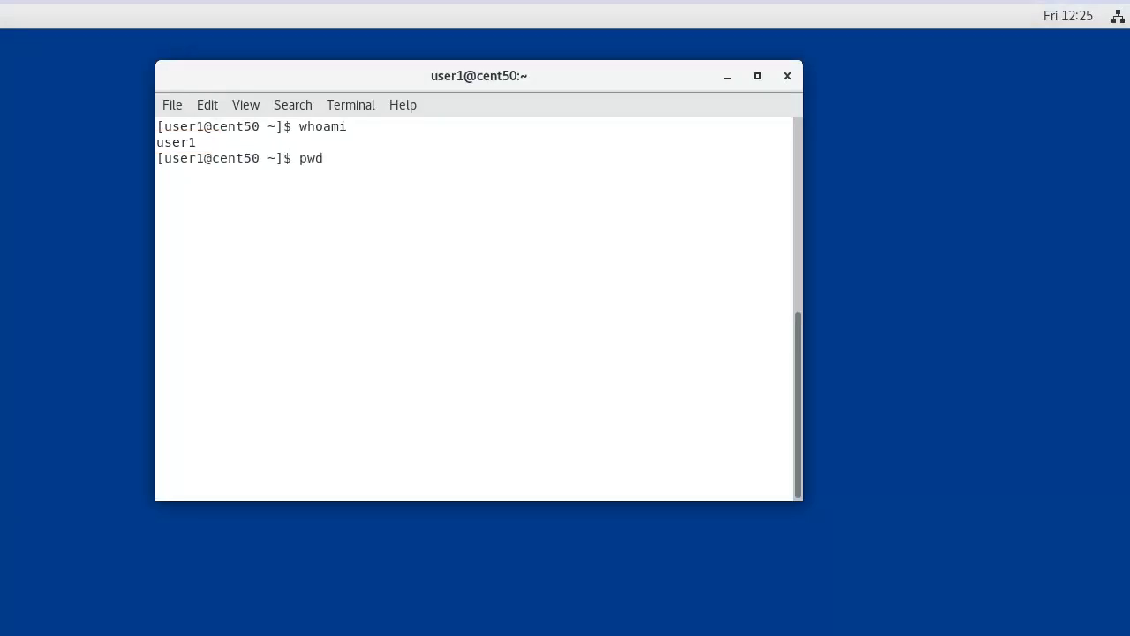
key(Return)
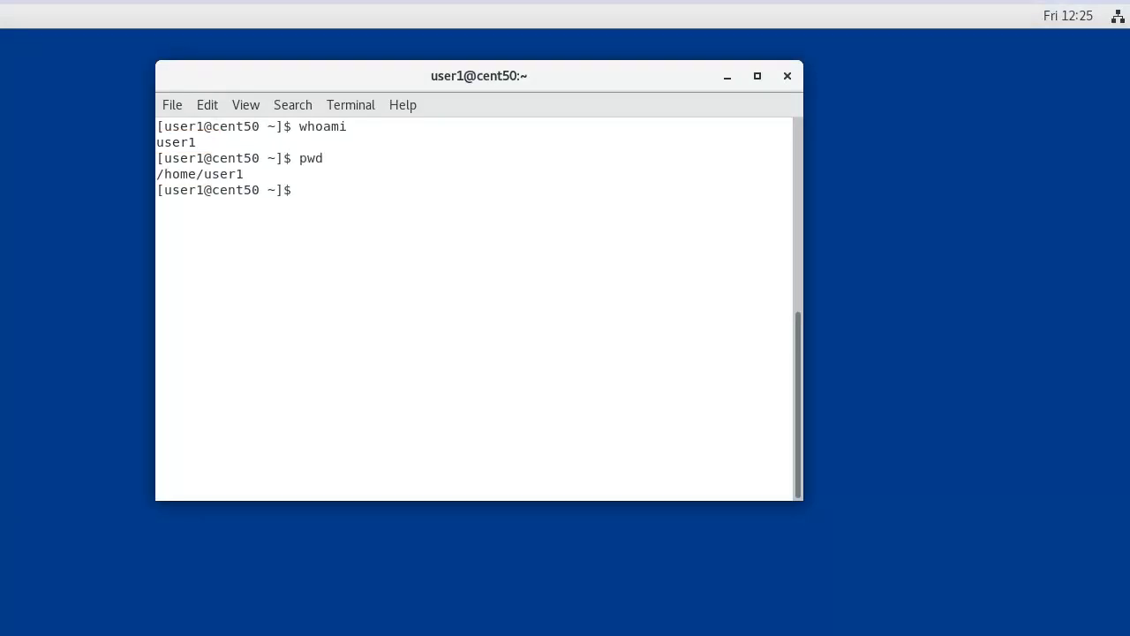
text(cd /opt/Automic/Automation.Platform/Utility/bin)
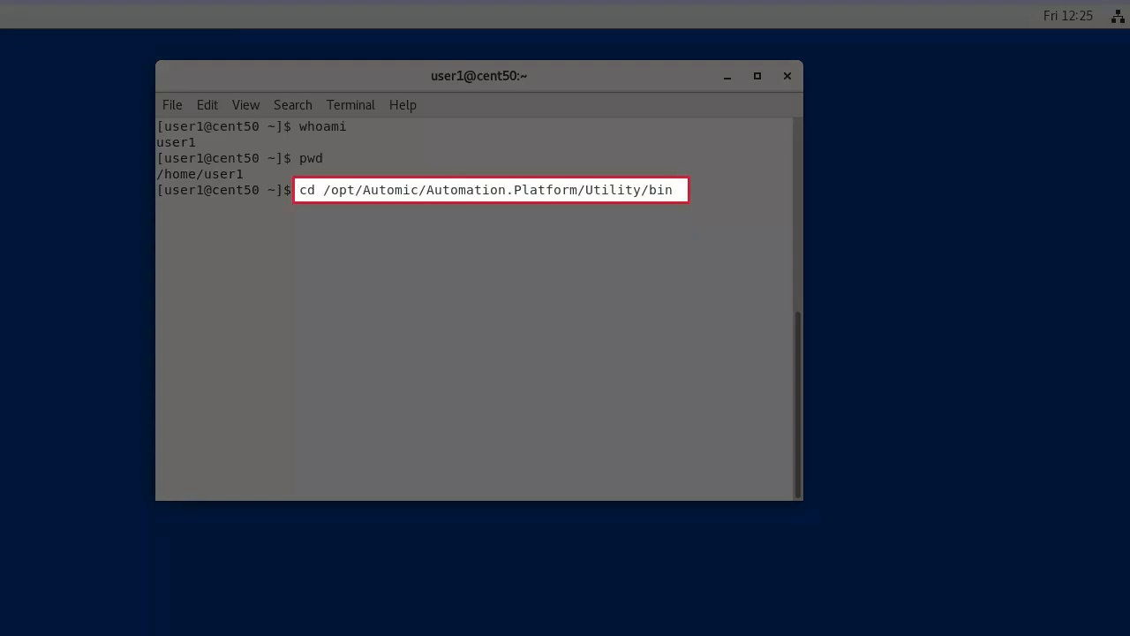
key(Return)
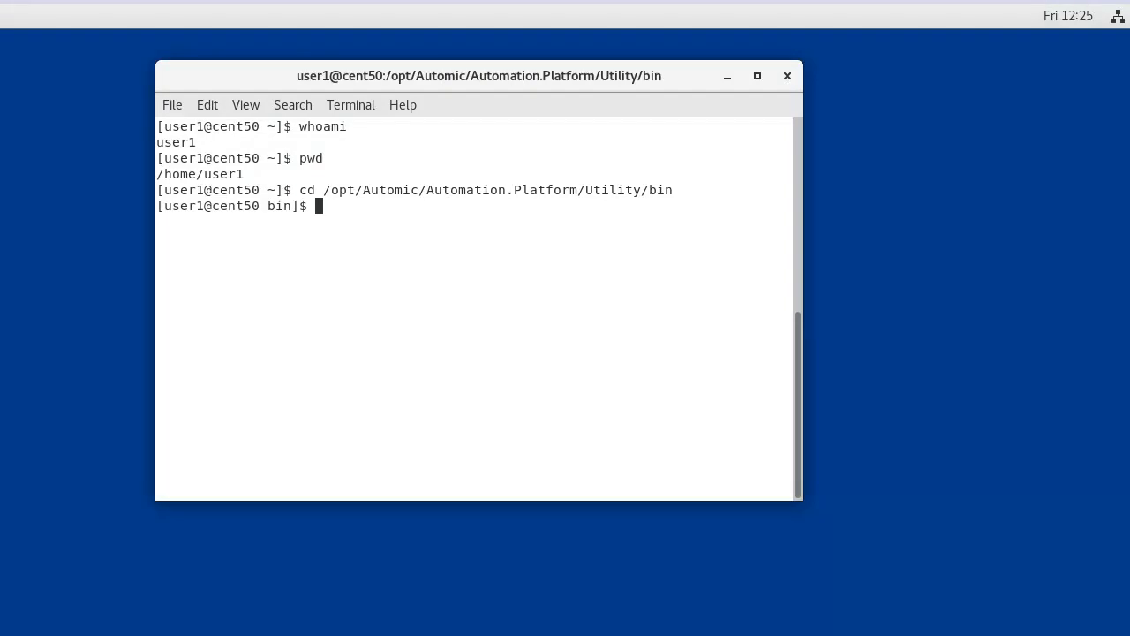
text(vi ucybdbre.ini)
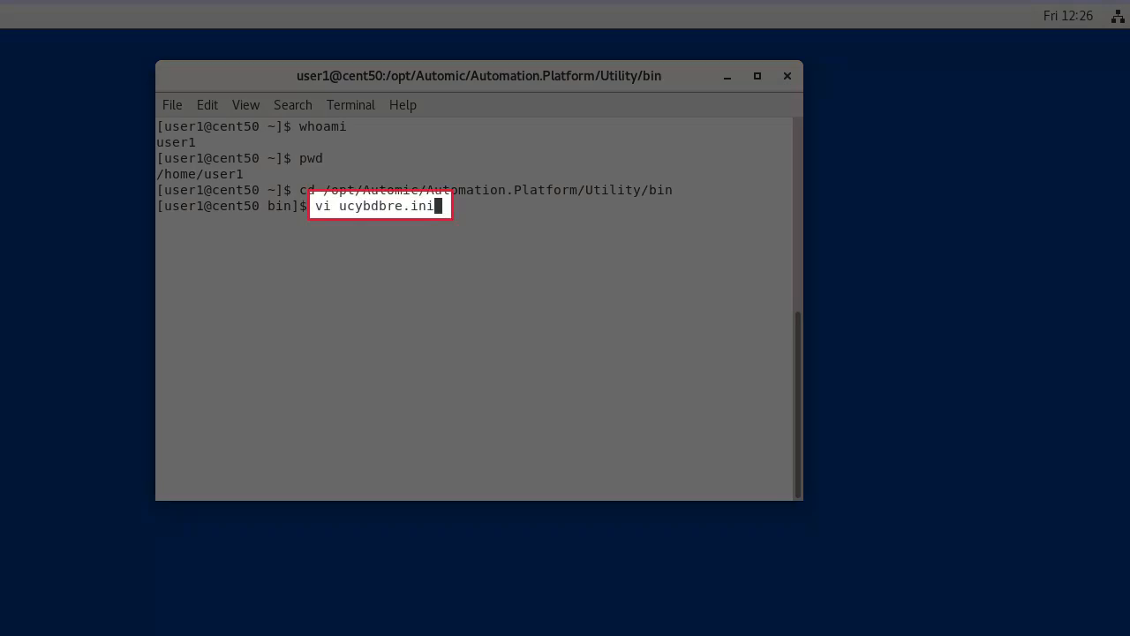
Step: Set NO_ARCHIVE_CHECK=1 at the end of ucybdbre.ini's [REORG] section and save with :wq!
key(Return)
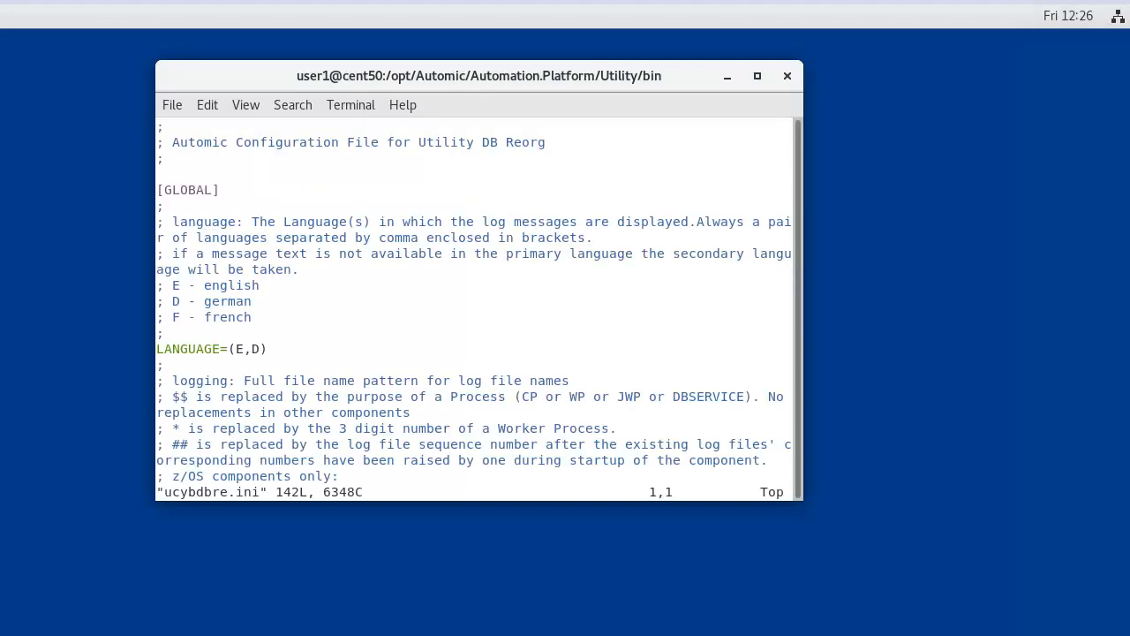
key(shift+g)
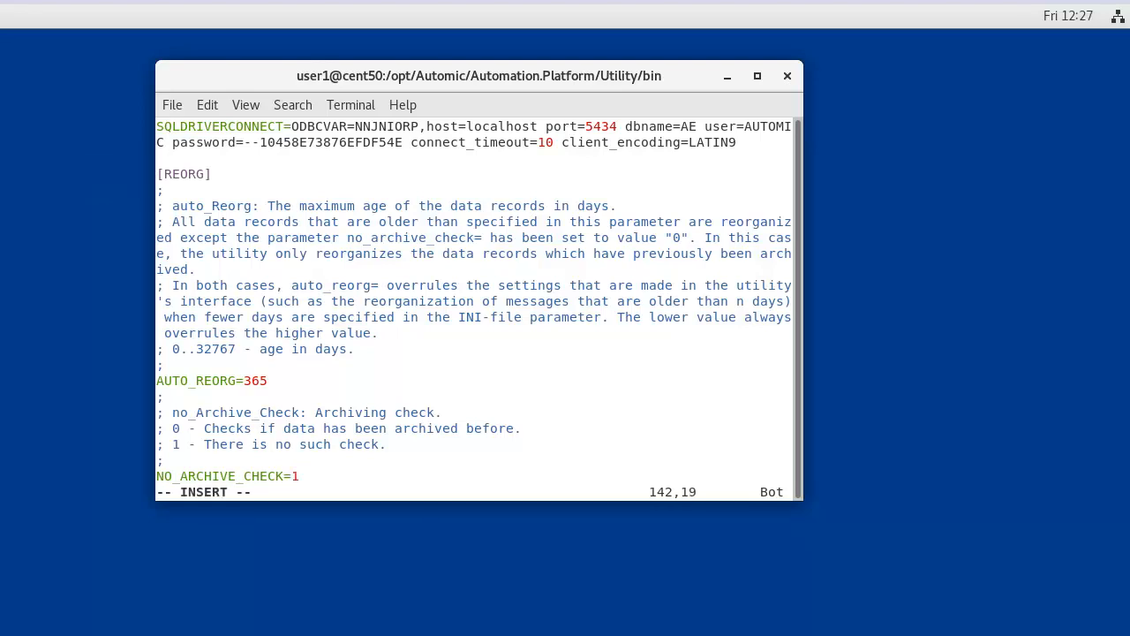
key(Escape)
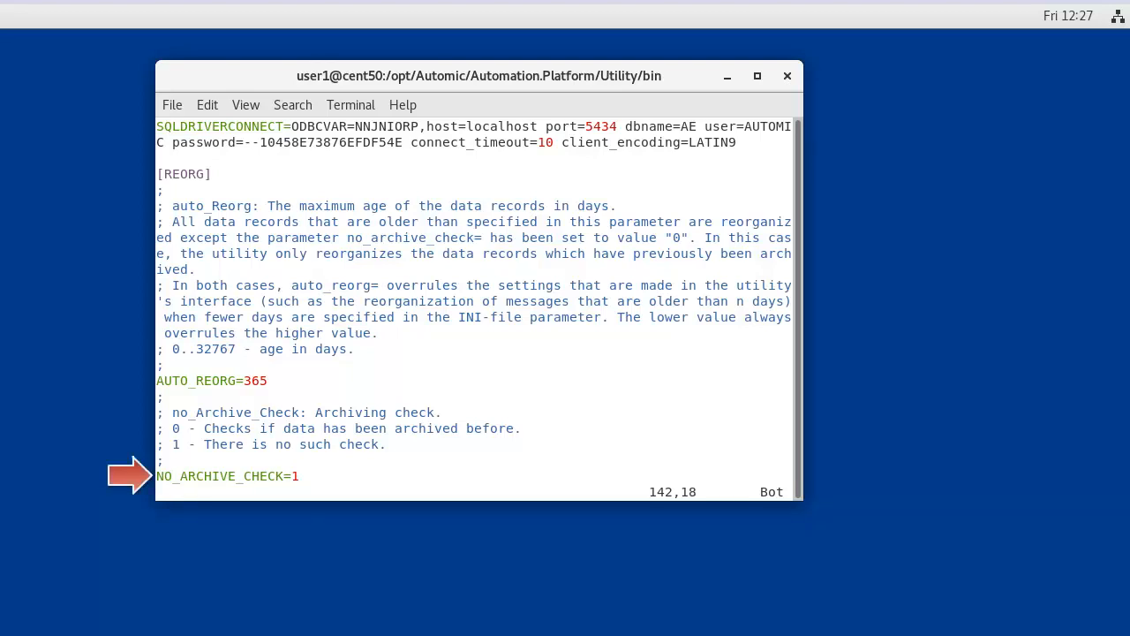
text(:wq!)
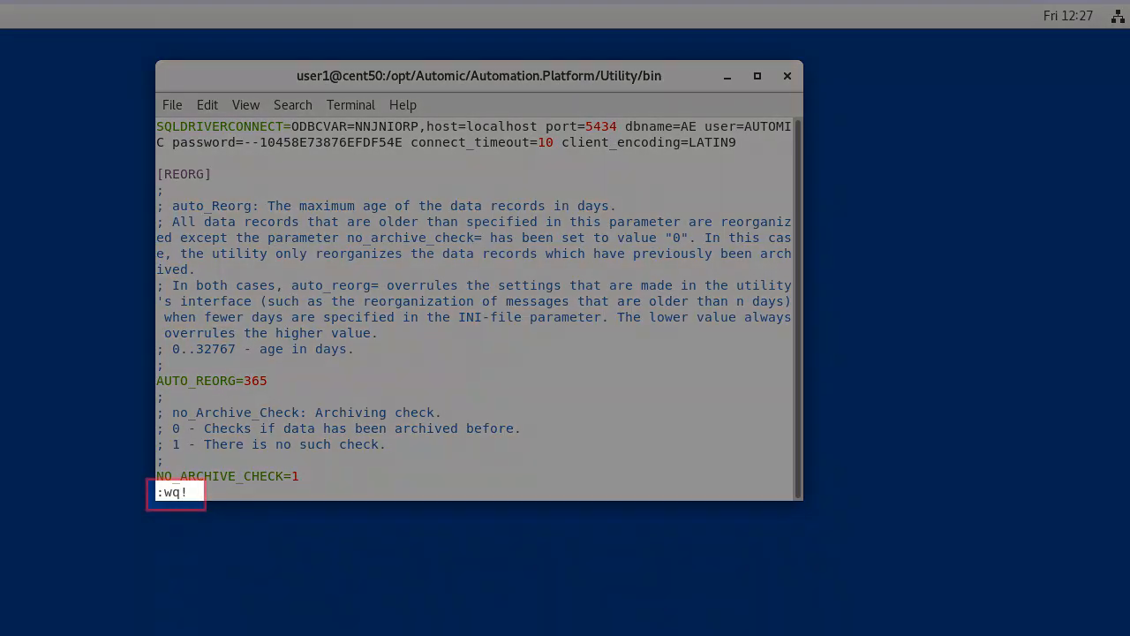
key(Return)
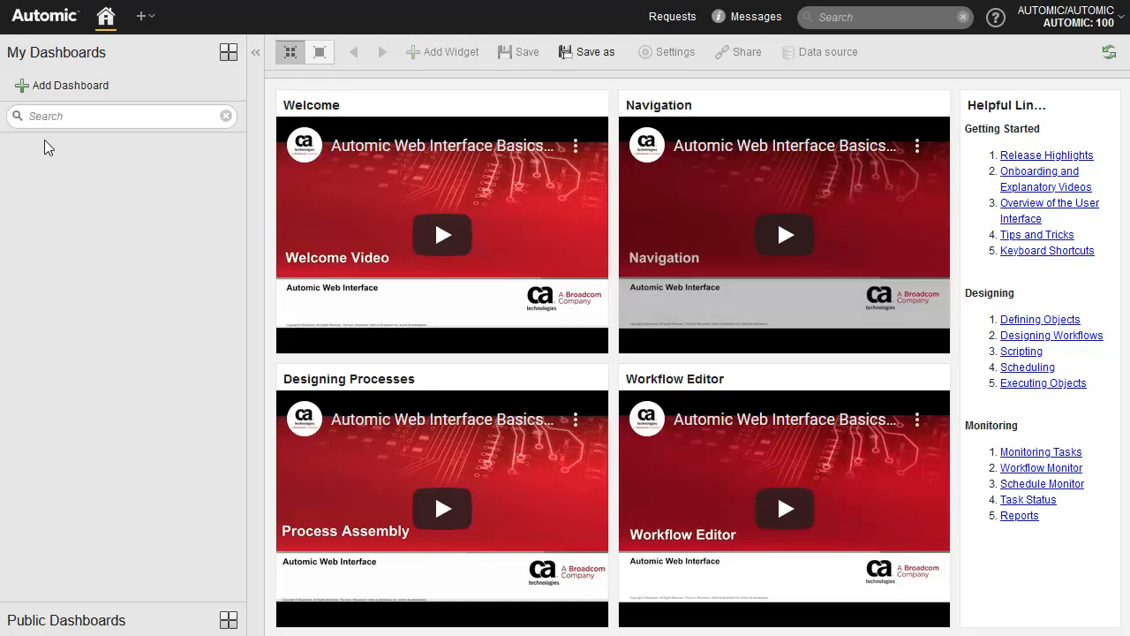
Step: Add user USER1 with department AUTOMIC from Administration > Users
click(148, 16)
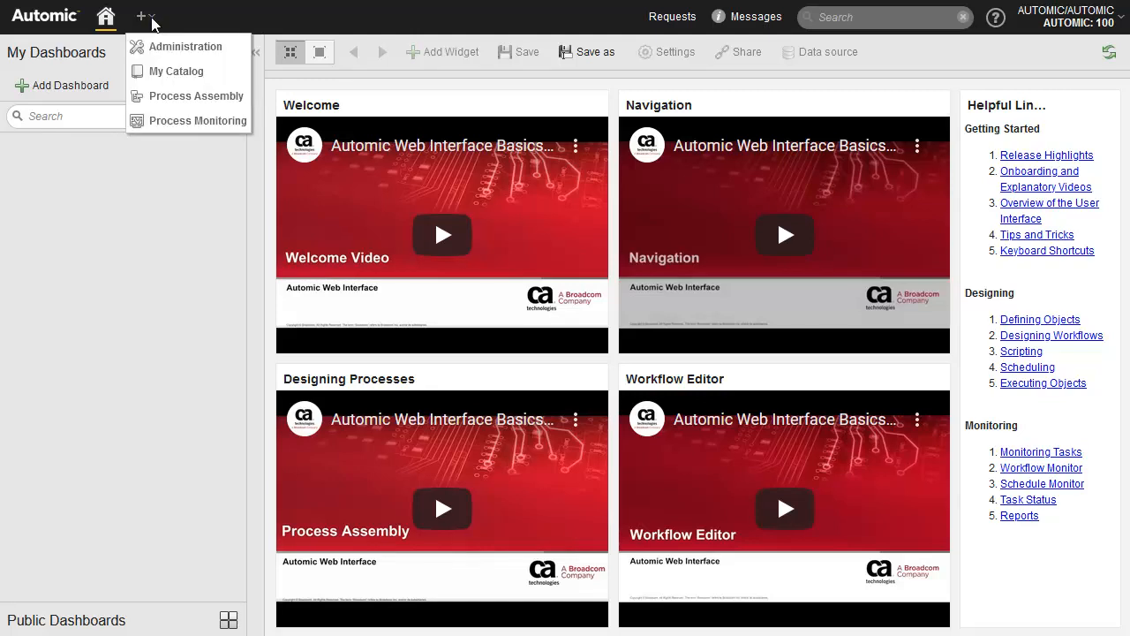
click(186, 46)
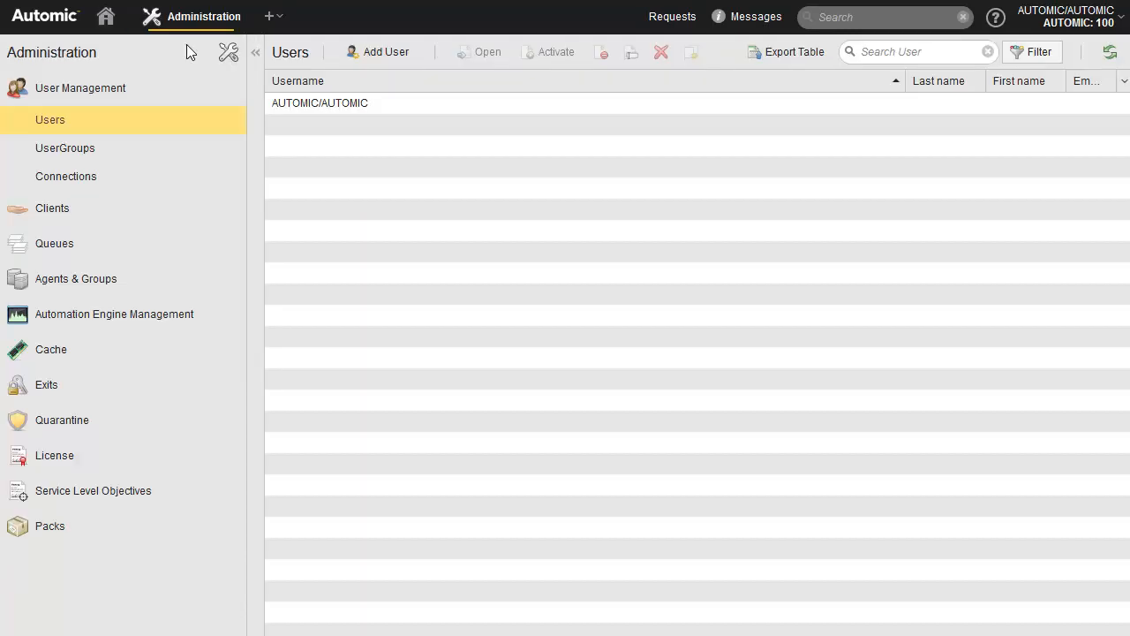
click(389, 51)
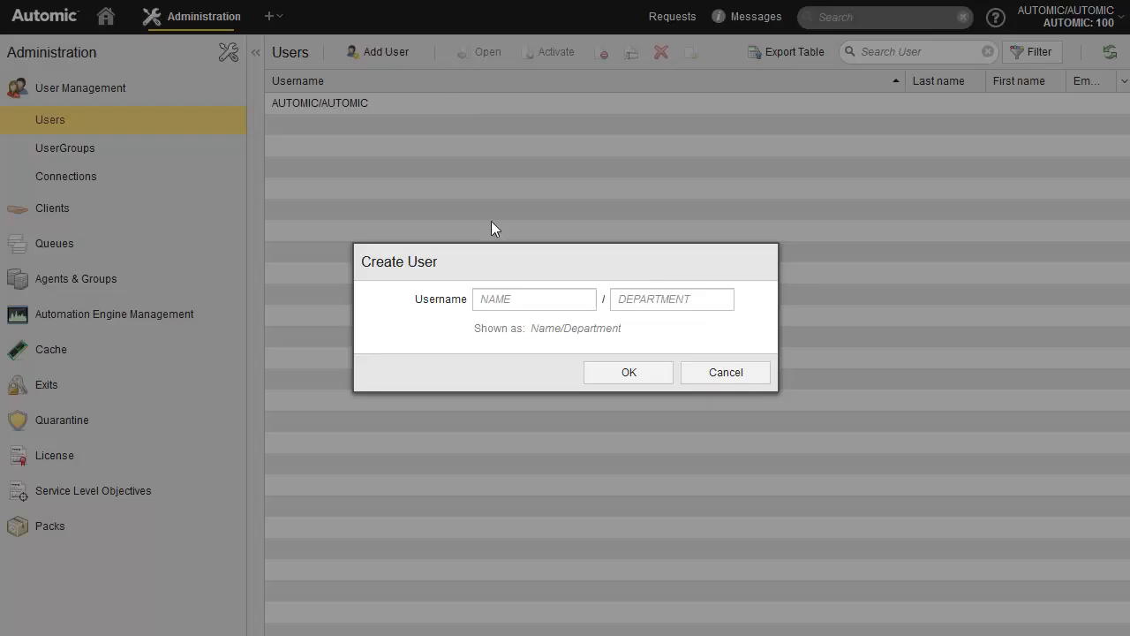
click(495, 300)
text(USER1)
click(628, 304)
text(AUTOMIC)
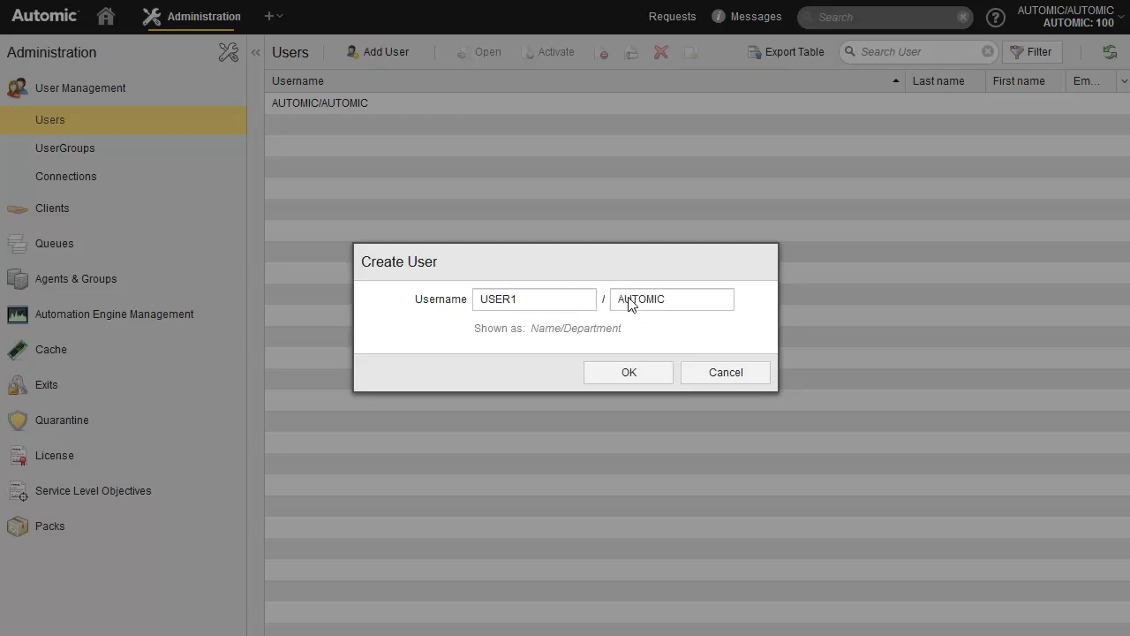
click(623, 372)
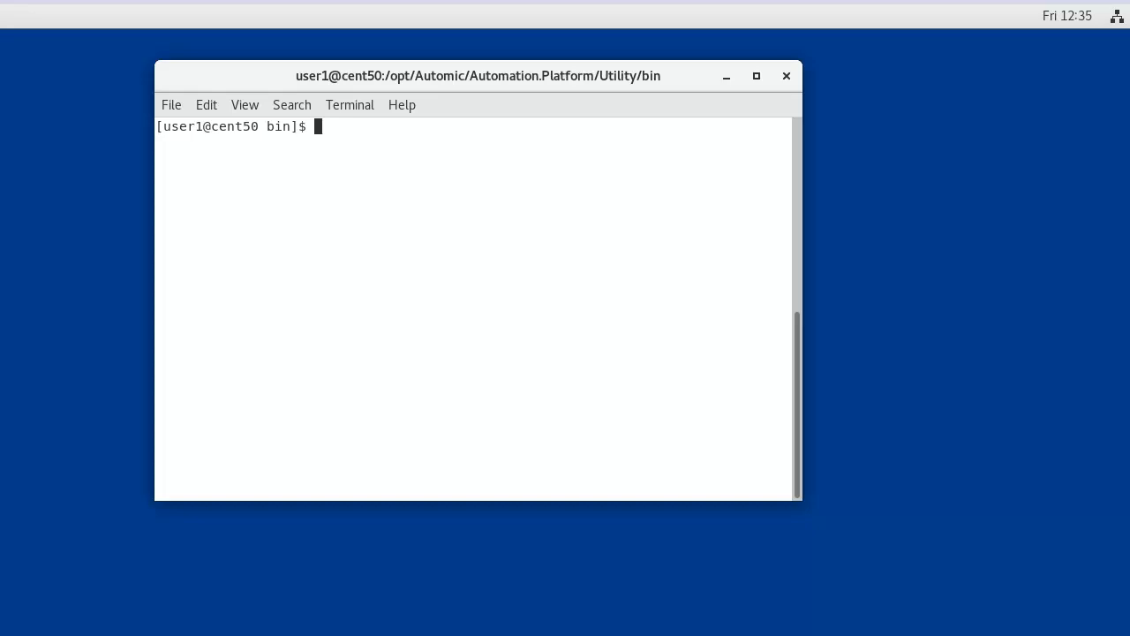
Step: Launch ./ucybdbre.sh and log in to client 100 with name and department AUTOMIC and the account password
text(./ucybdbre.sh)
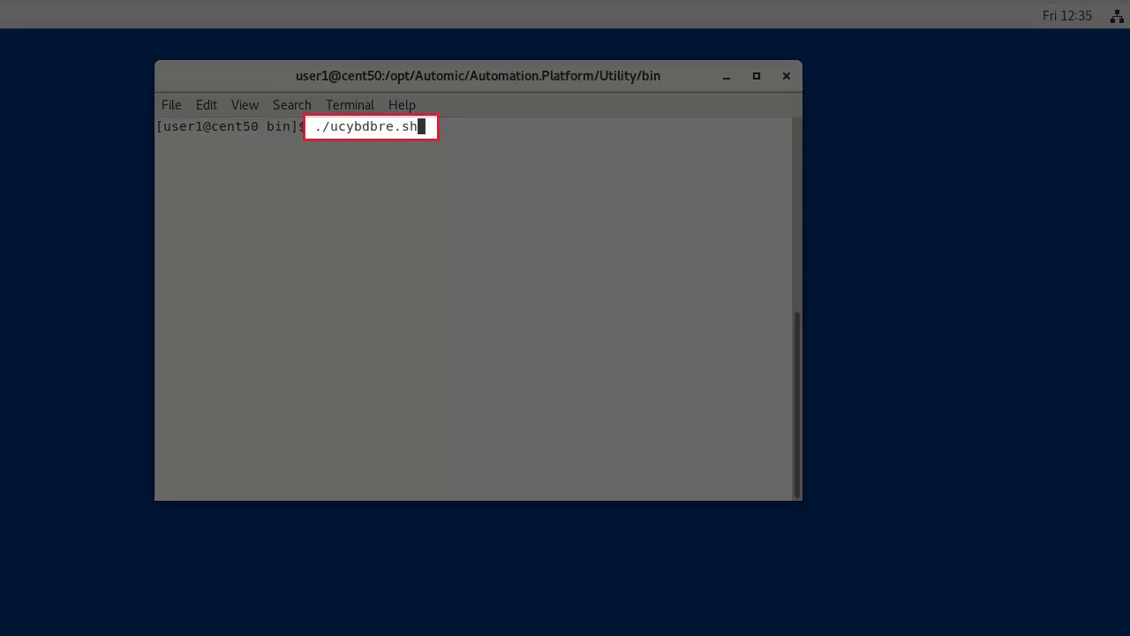
key(Return)
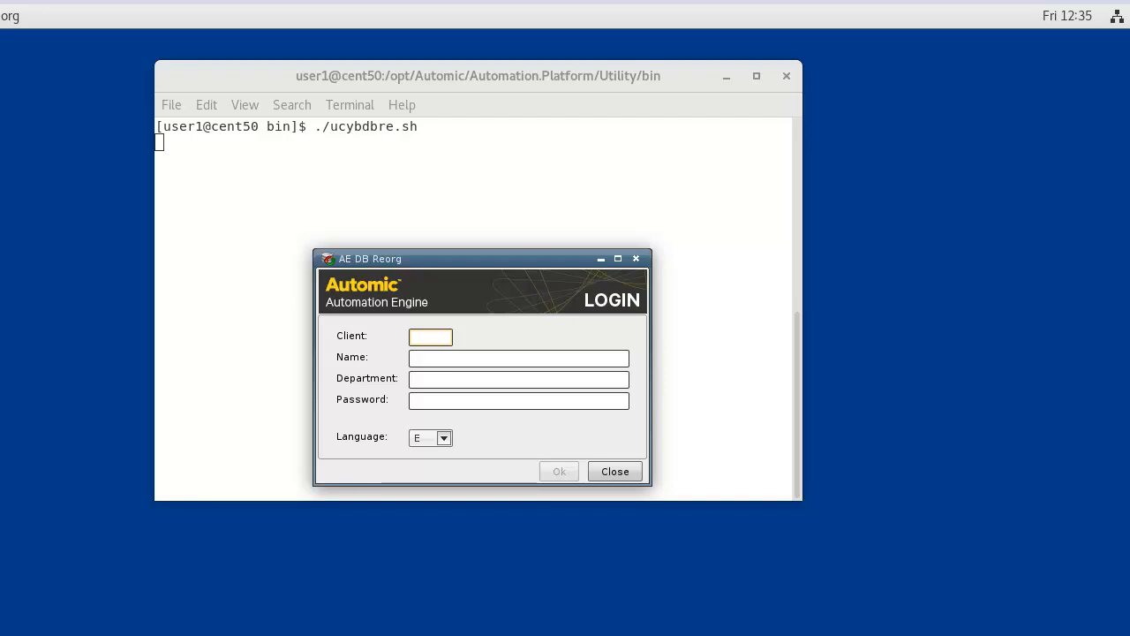
click(434, 341)
text(100)
click(421, 359)
text(AUTOMIC)
click(417, 381)
text(AUTOMIC)
click(417, 404)
text(*******)
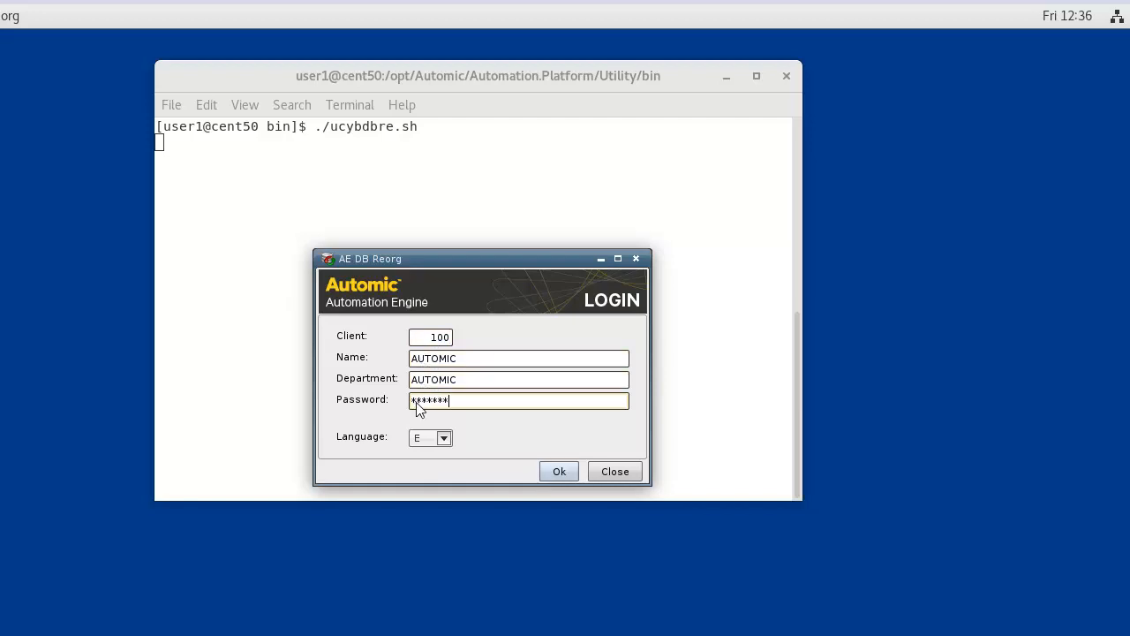
click(558, 470)
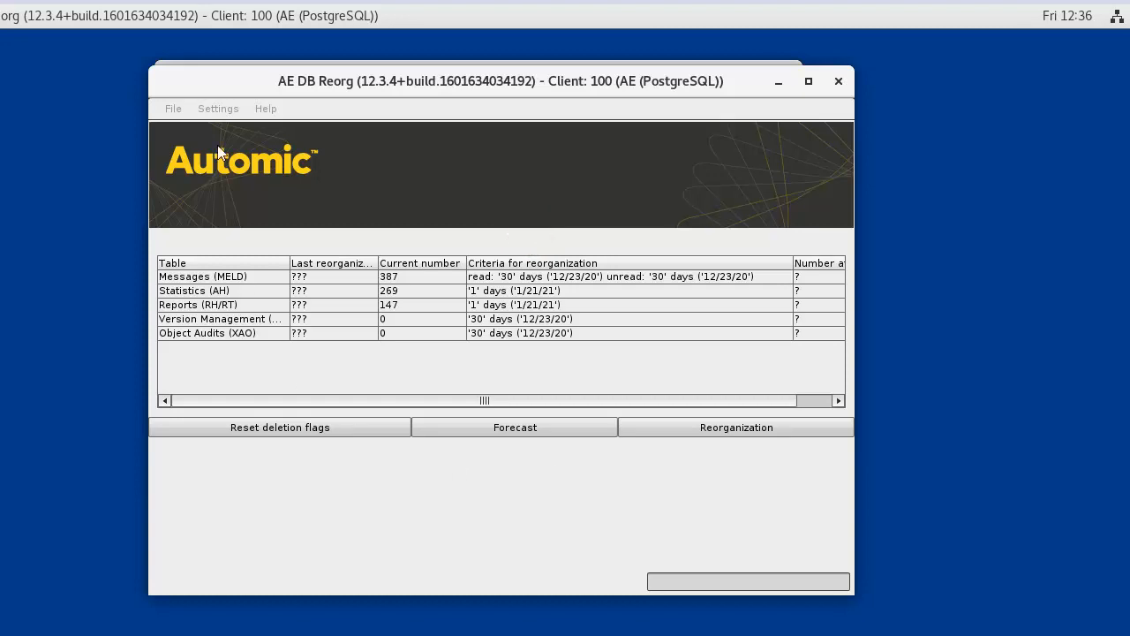
Step: Open the reorganization settings and enable message reorganization with a 10-day unread-message age limit
click(218, 109)
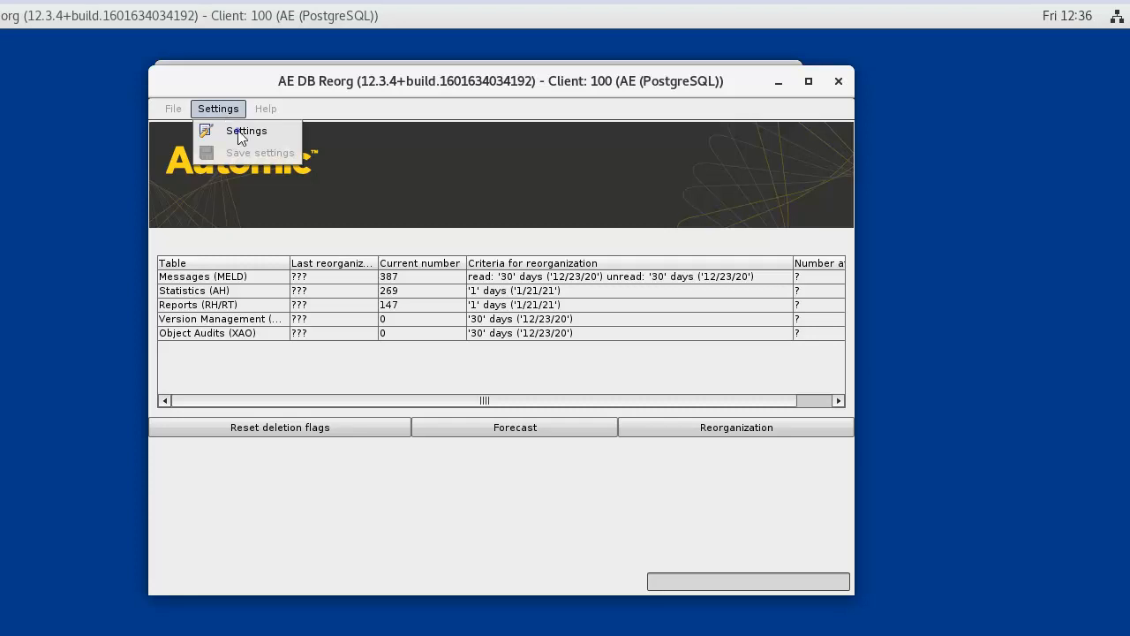
click(243, 133)
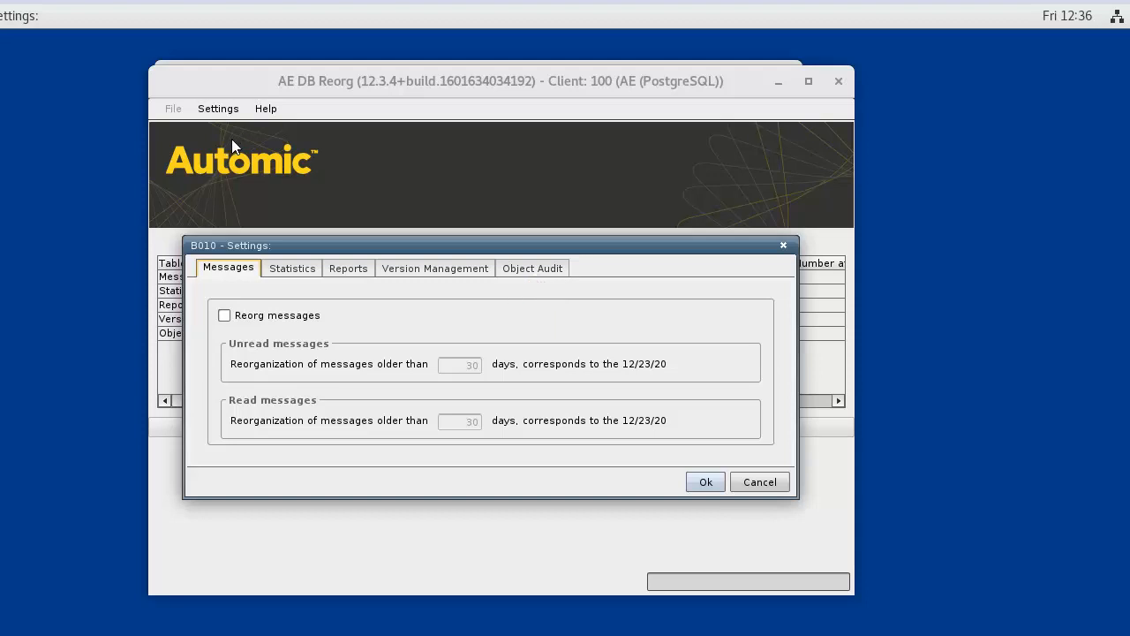
click(225, 318)
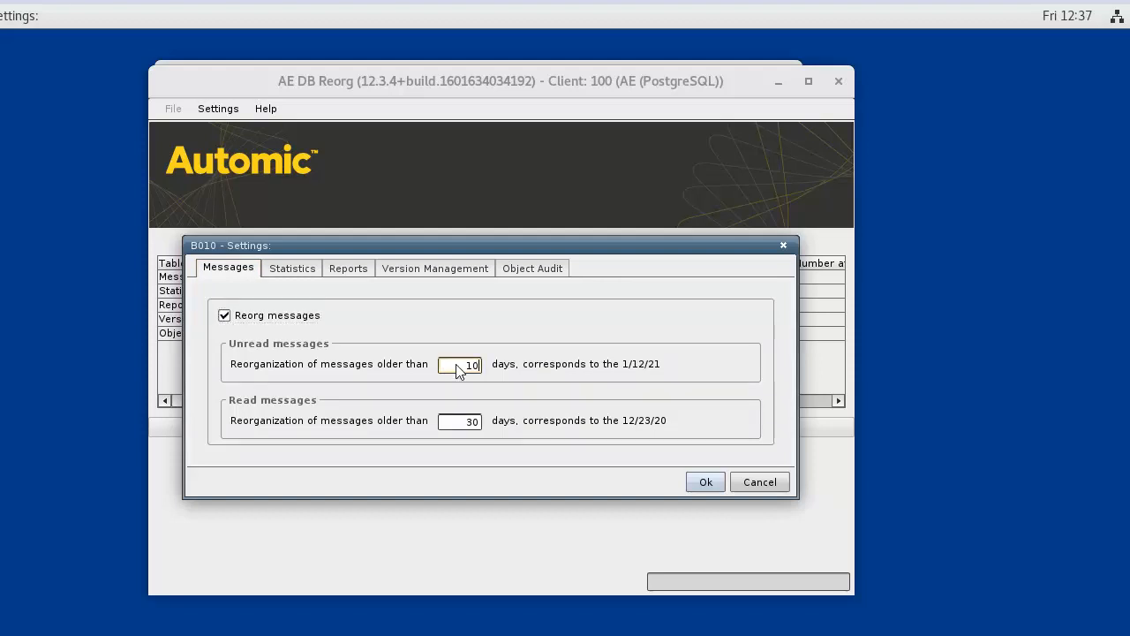
double_click(453, 422)
text(10)
Step: Enable statistics reorganization for records older than 15 days with Keep last ticked
click(294, 270)
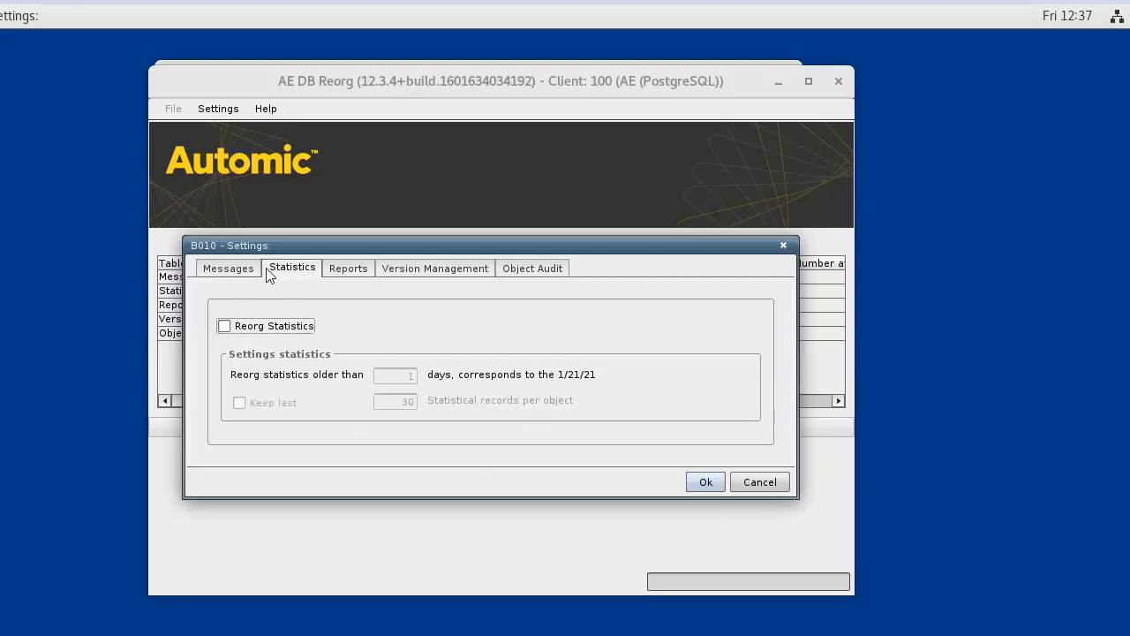
click(224, 326)
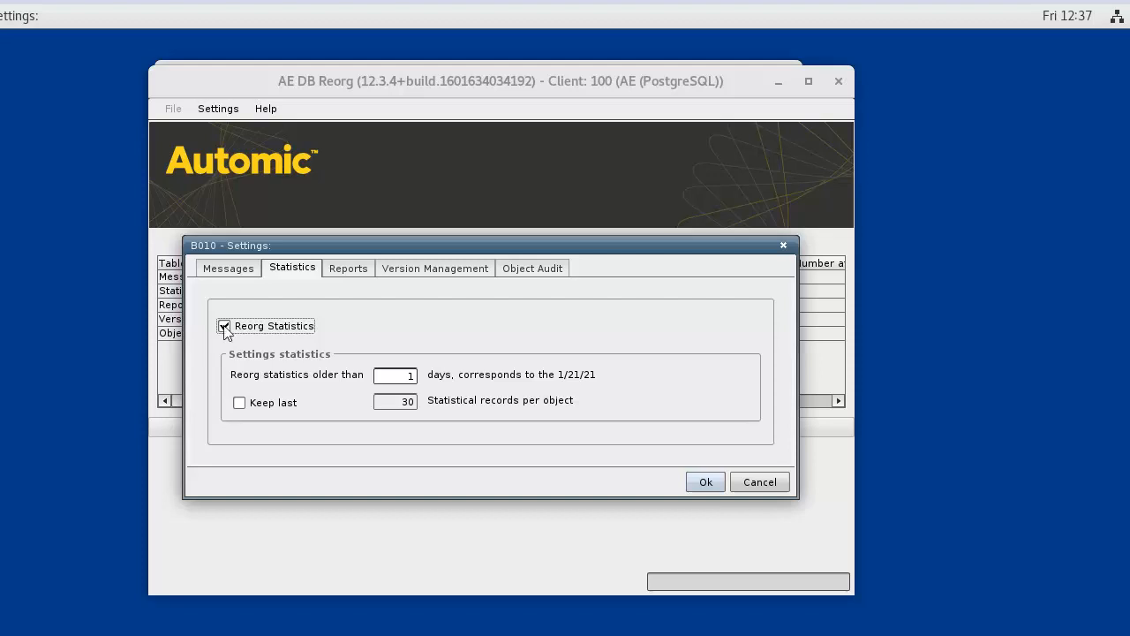
click(397, 377)
text(5)
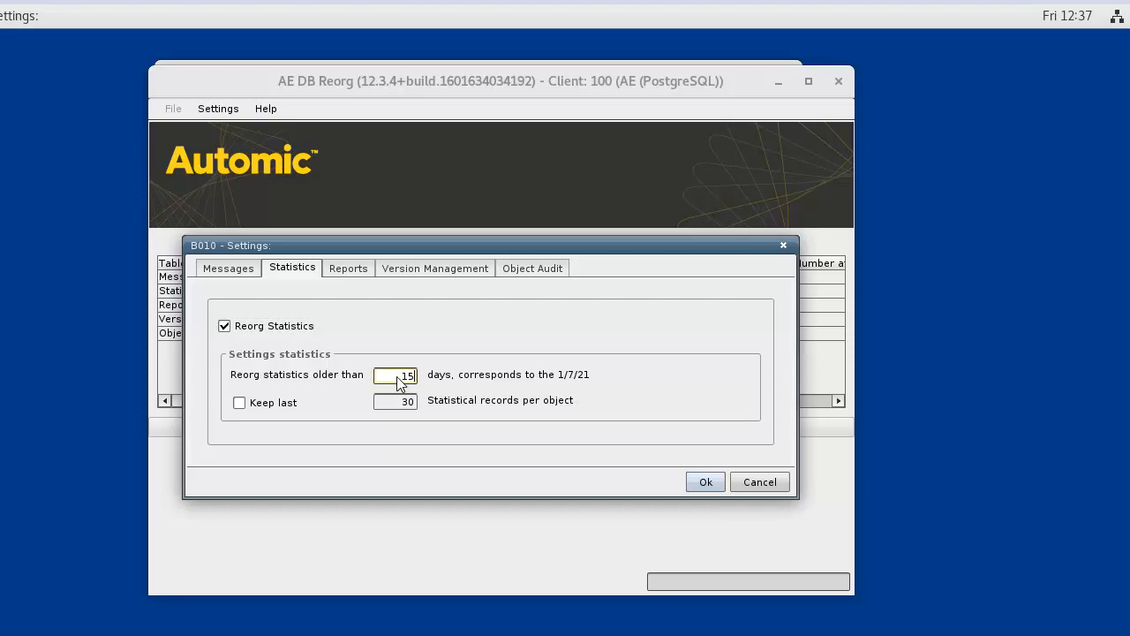
click(239, 402)
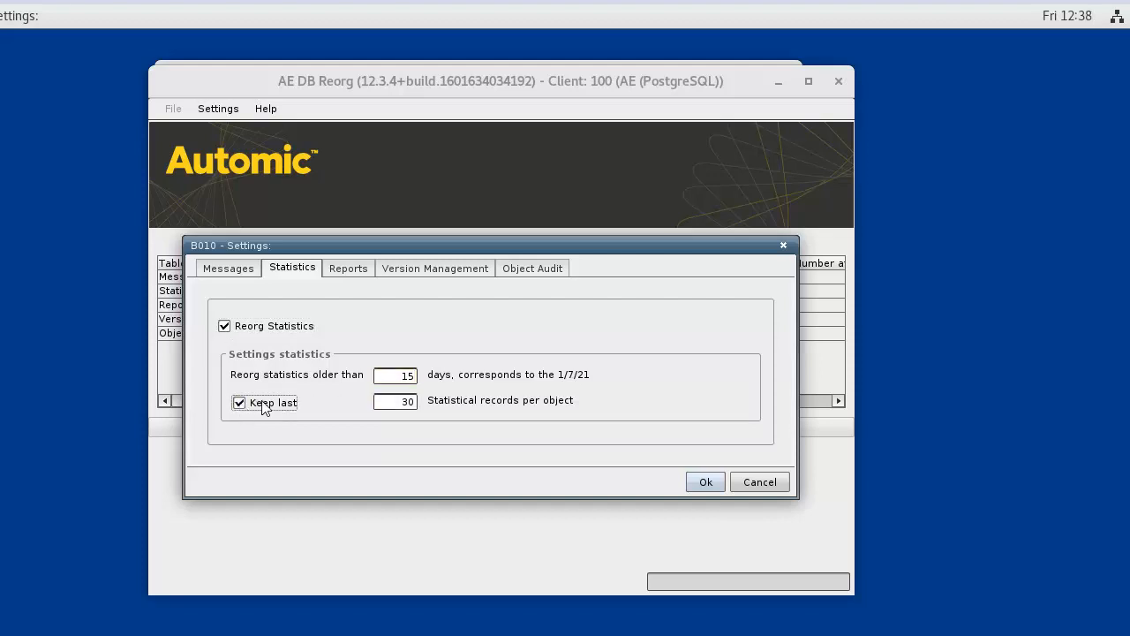
click(347, 270)
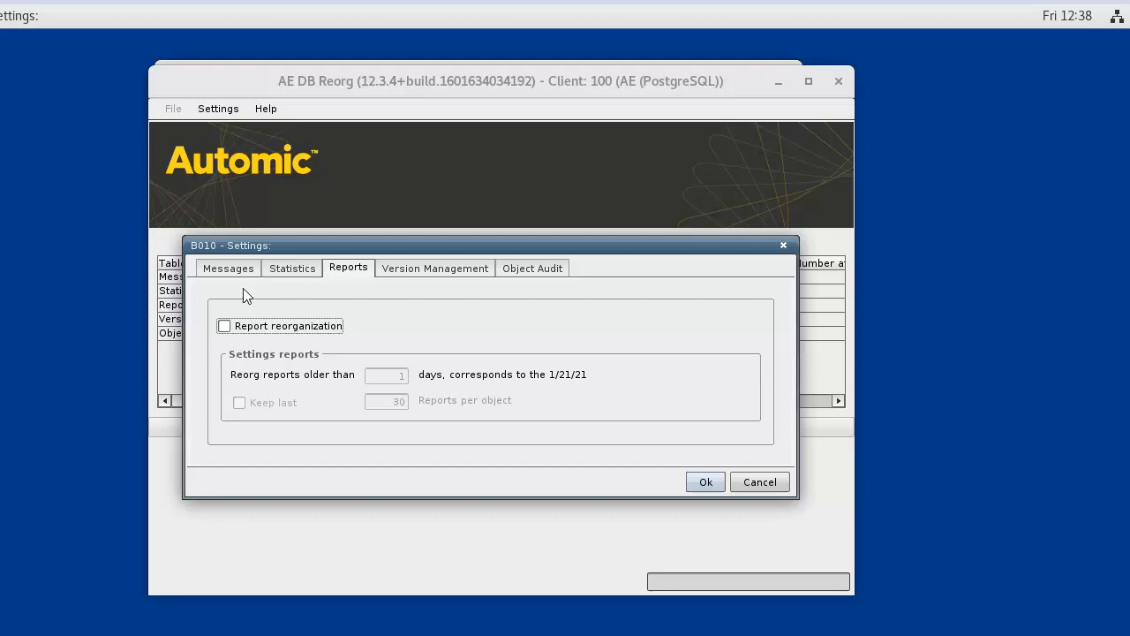
Step: Enable report reorganization for reports older than 5 days, keeping the last 8 per object
click(225, 326)
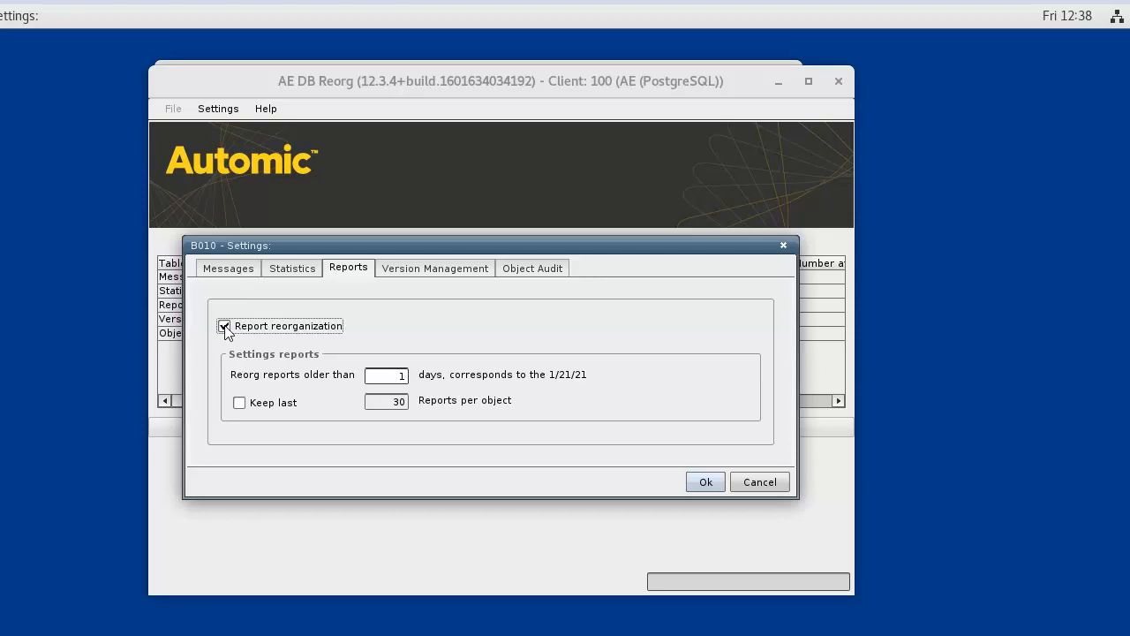
double_click(391, 377)
text(5)
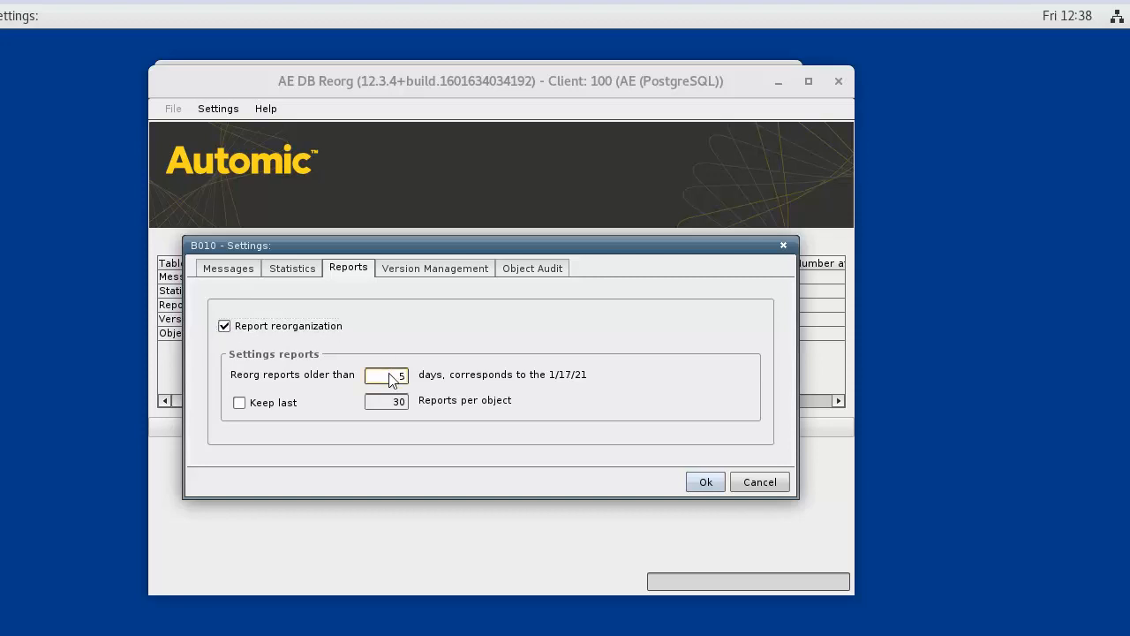
click(239, 404)
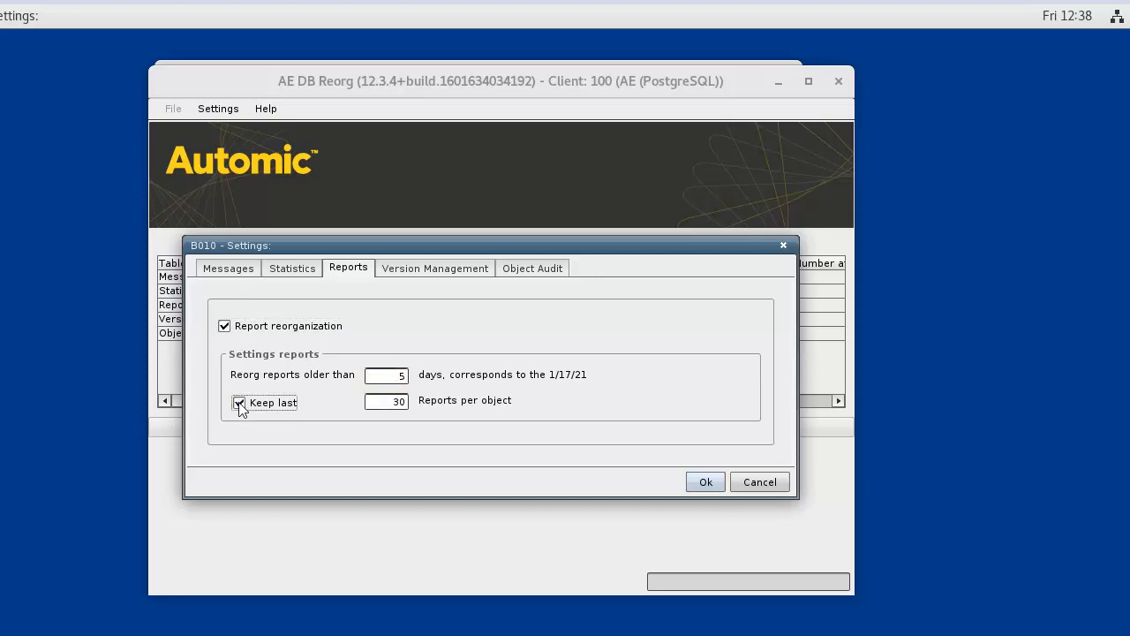
double_click(383, 405)
text(8)
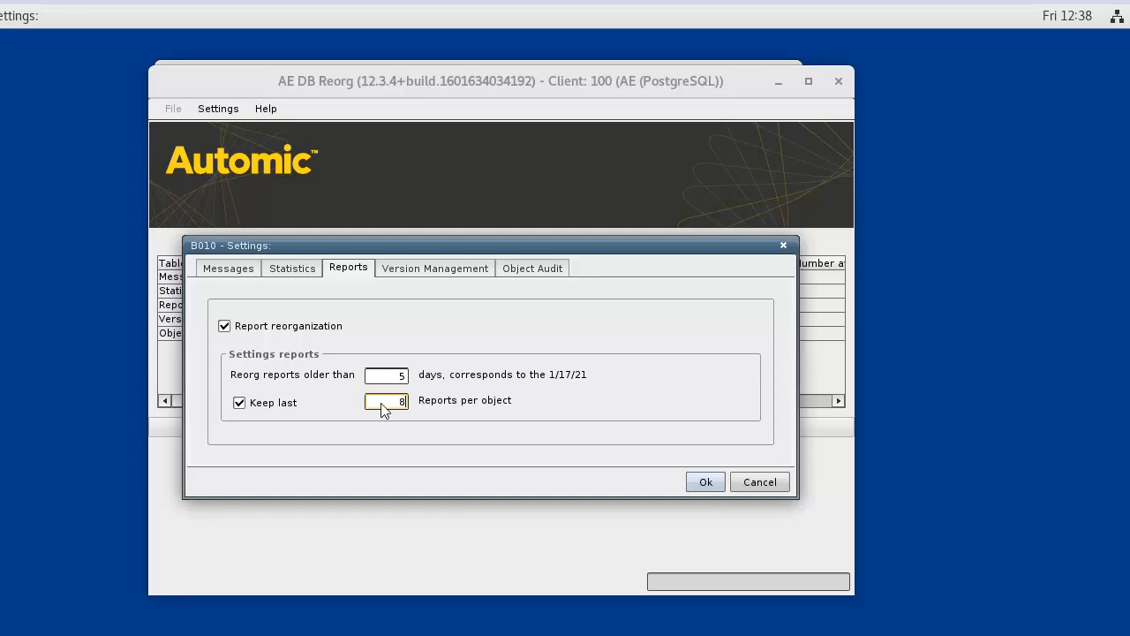
click(705, 481)
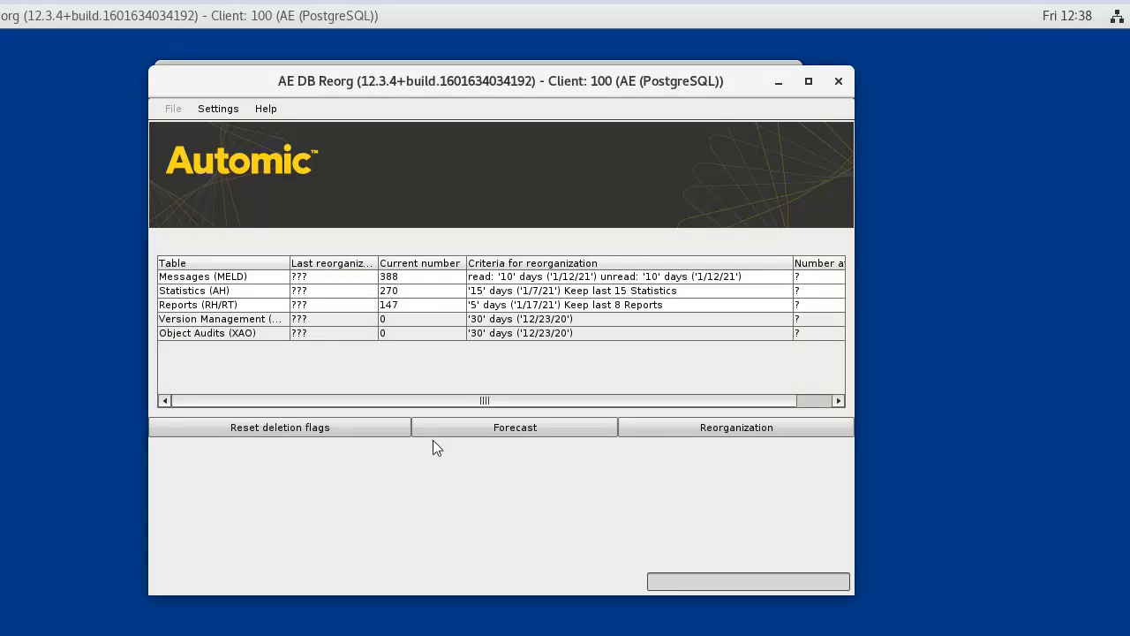
Step: Save the settings, run the forecast of deletable records, then exit DB Reorg
click(217, 110)
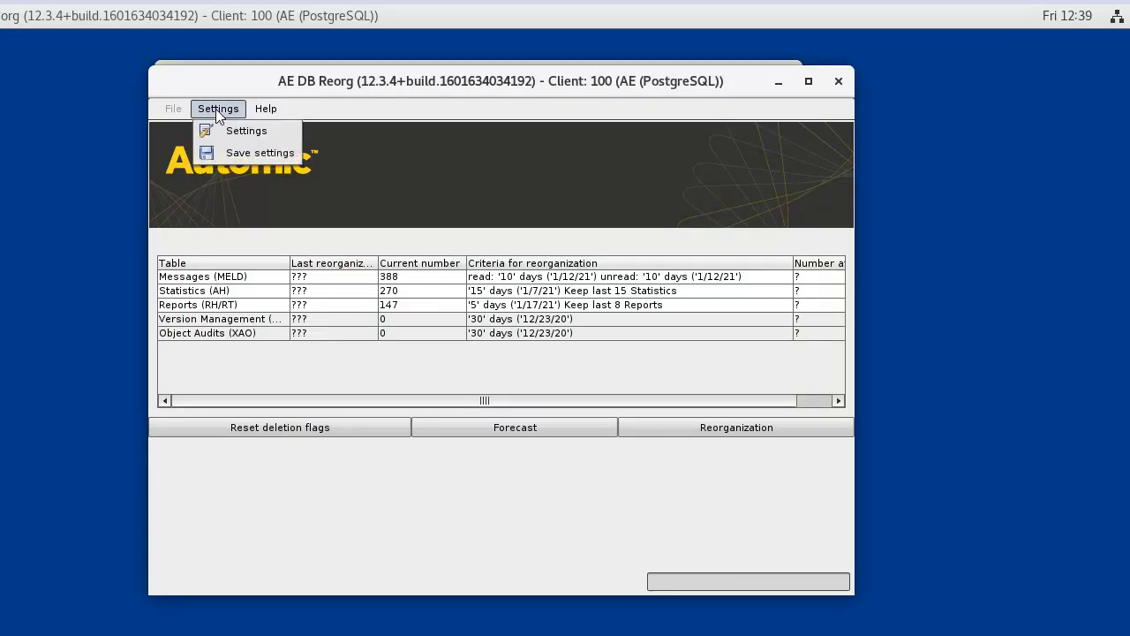
click(239, 155)
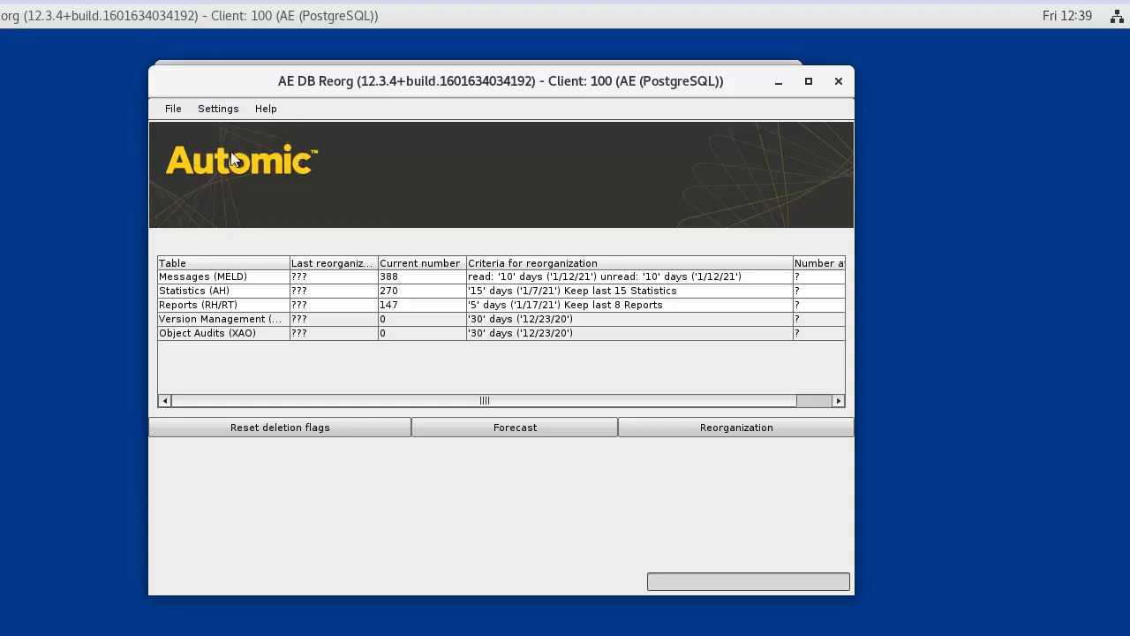
click(173, 109)
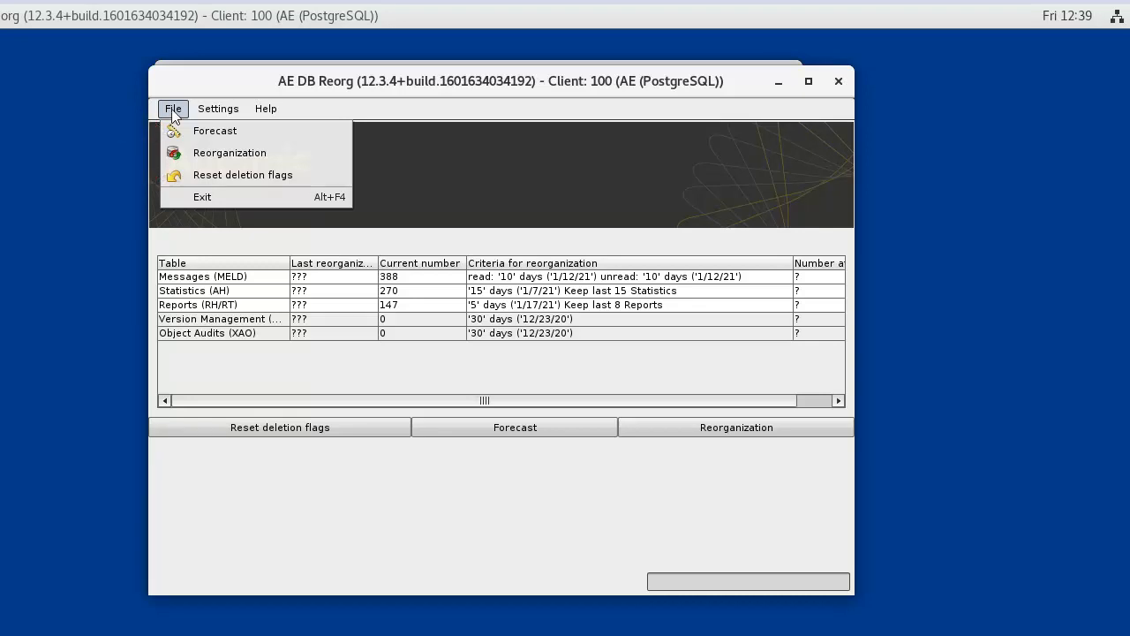
click(216, 135)
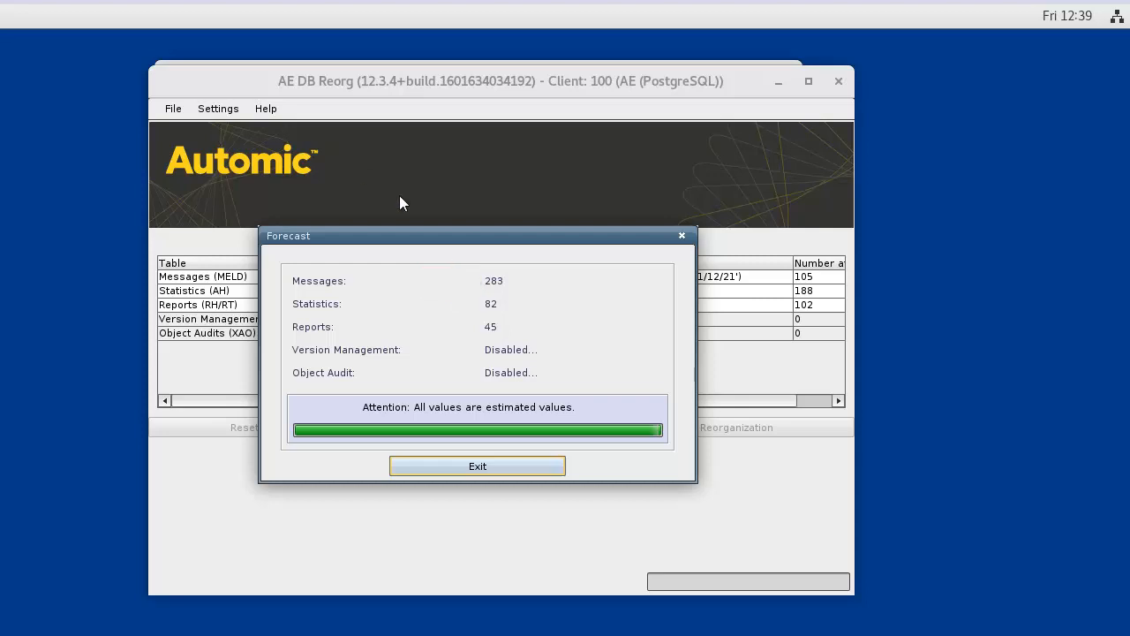
click(485, 468)
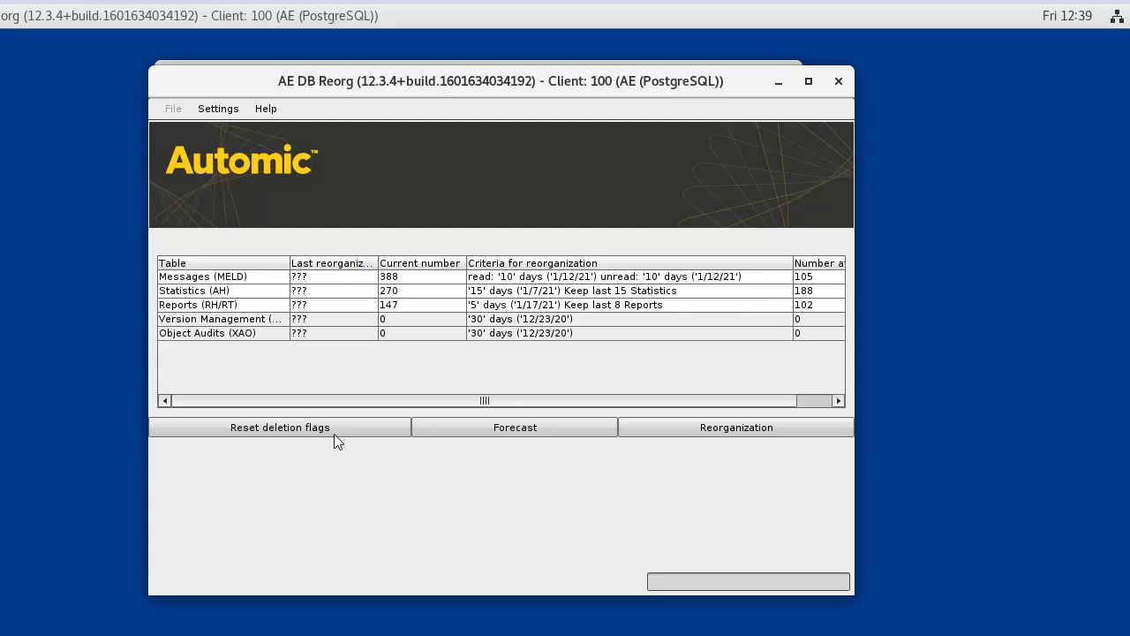
click(173, 107)
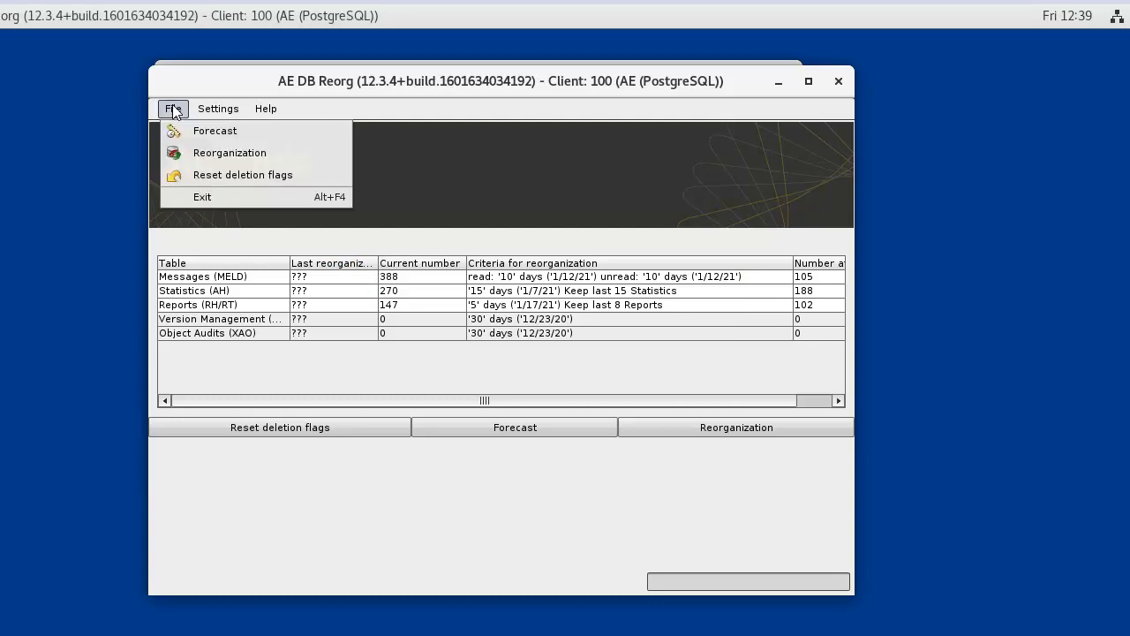
click(205, 196)
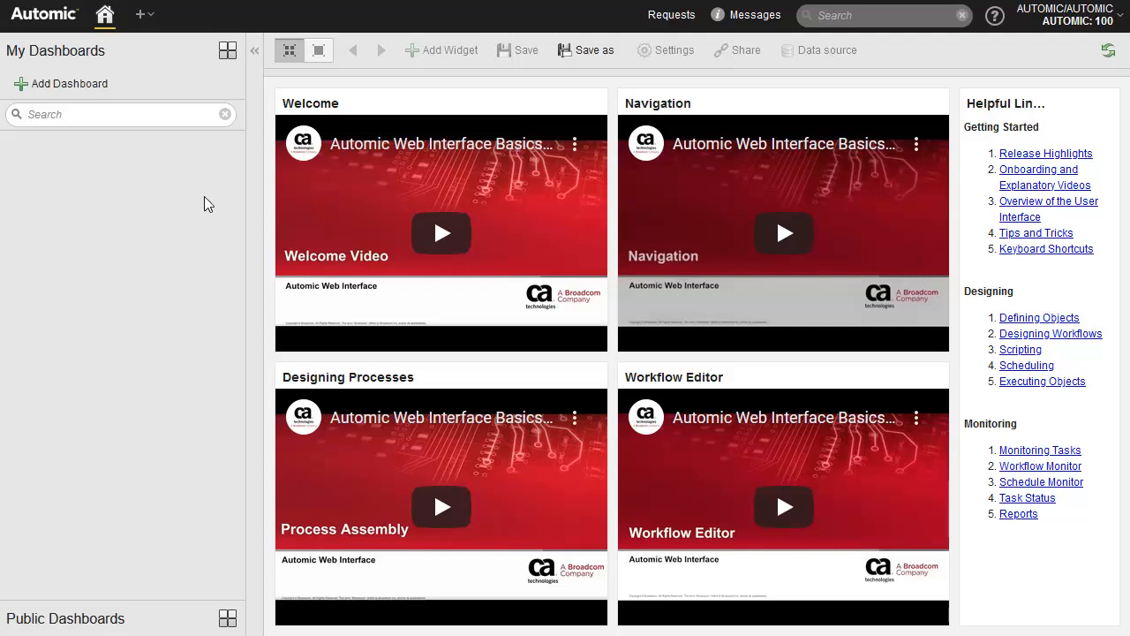
Step: Open the UC_UTILITY_REORG variable from <No Folder> in the Process Assembly perspective
click(145, 16)
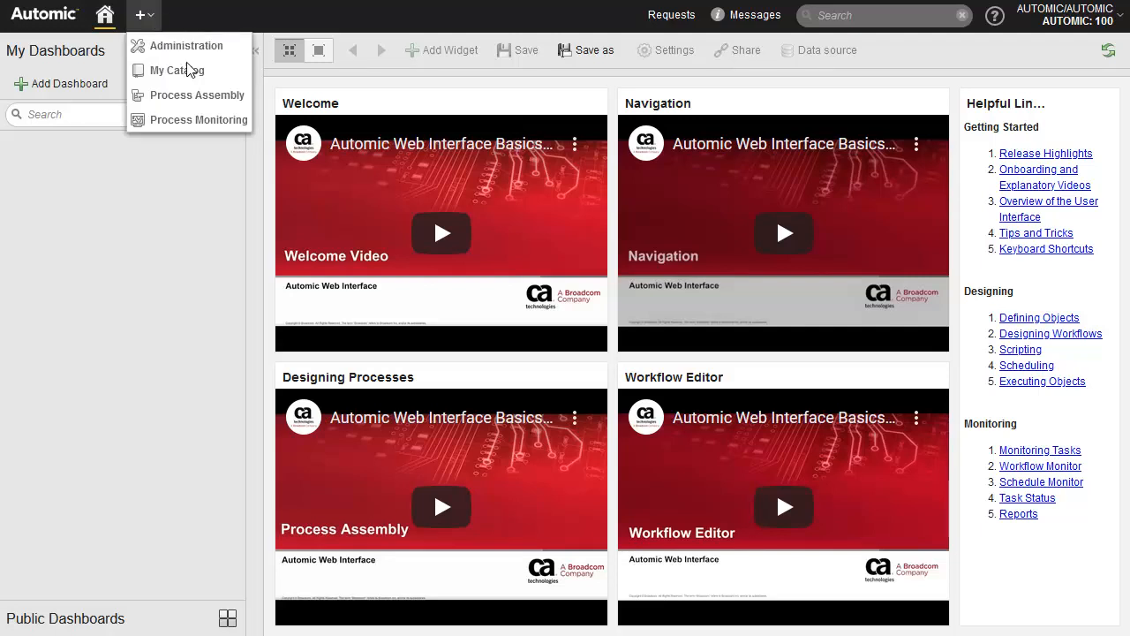
click(189, 95)
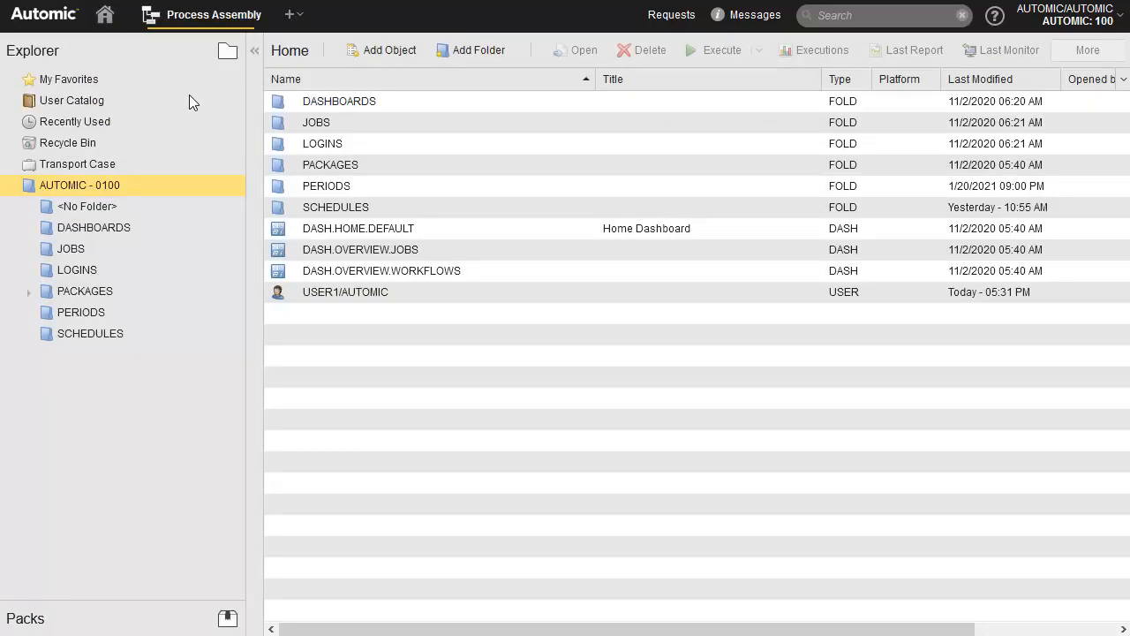
click(89, 206)
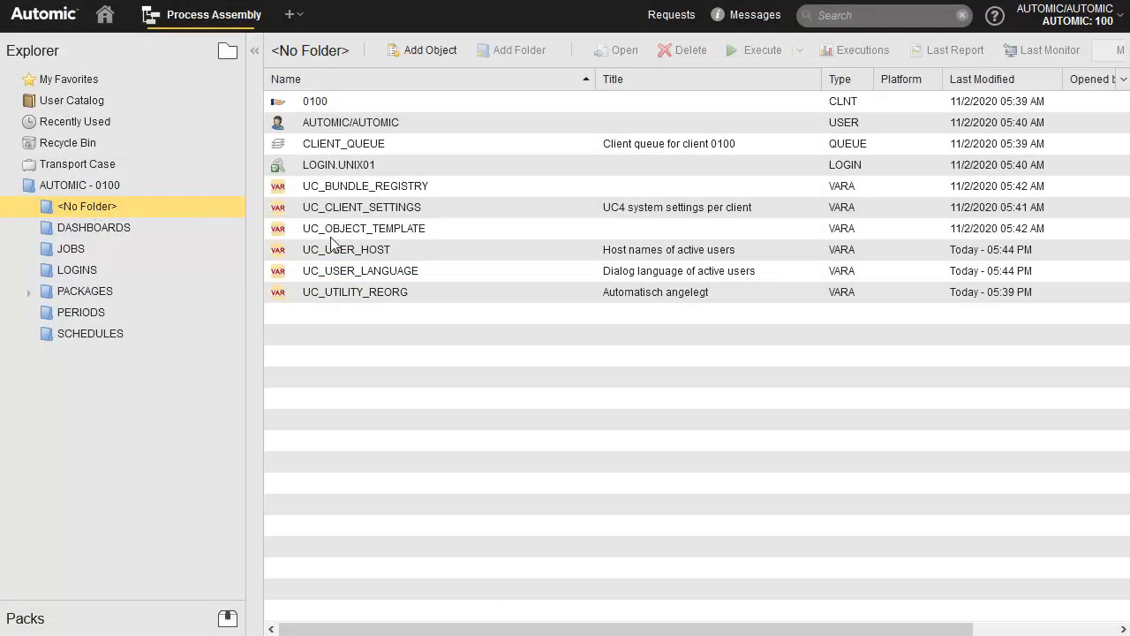
double_click(371, 292)
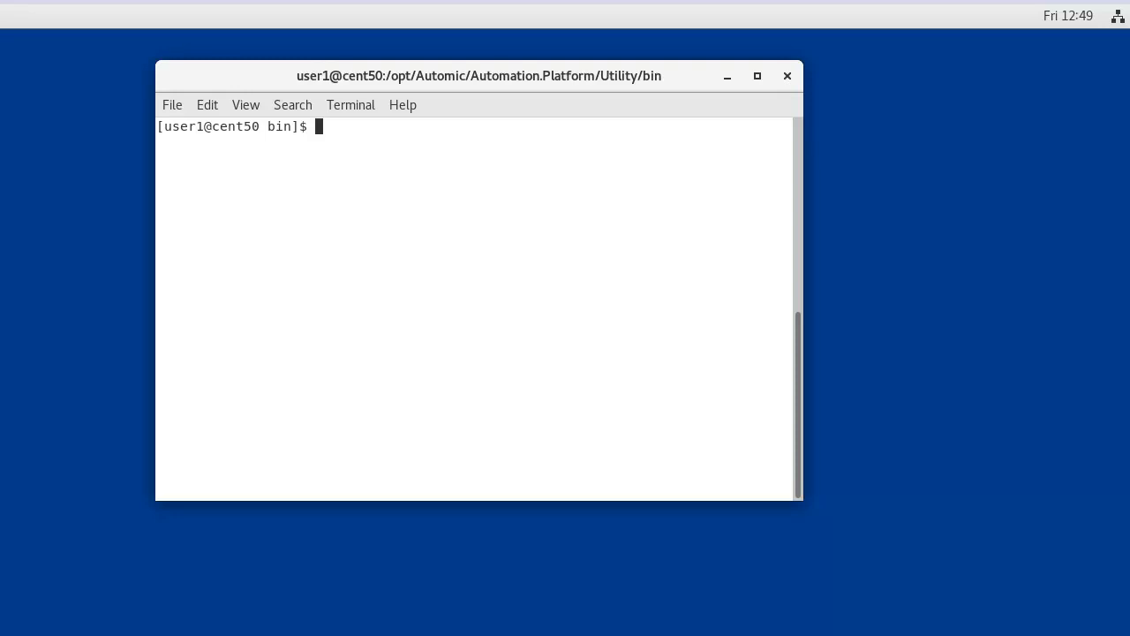
Step: Run ./ucybdbre -B -S0100 and scroll the log to confirm return code 0
text(./ucybdbre -B -S0100)
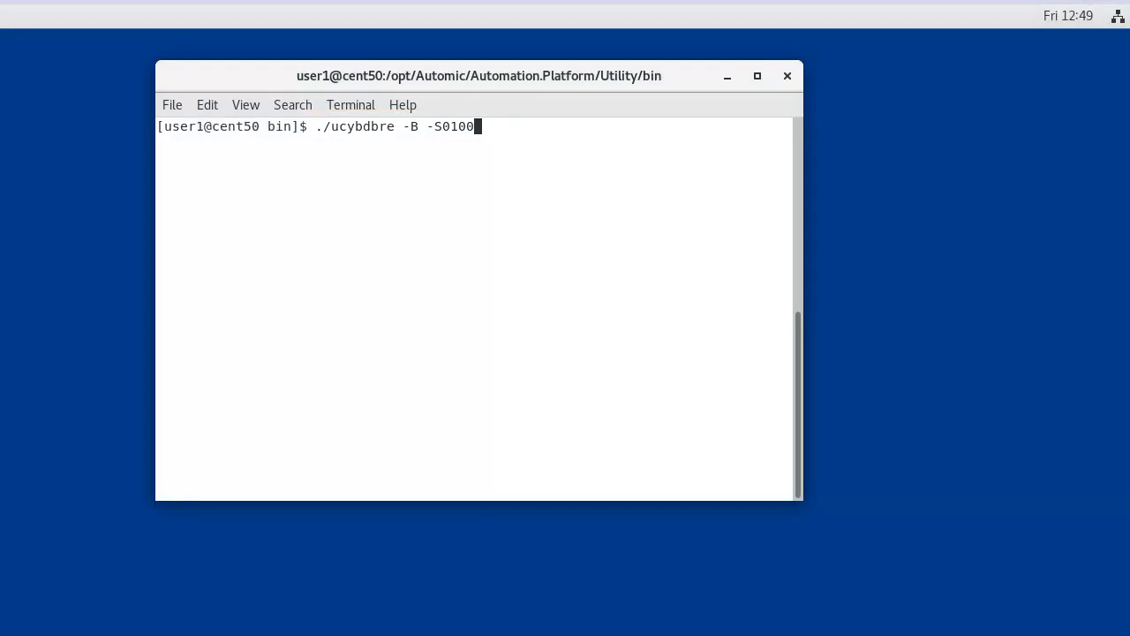
key(Return)
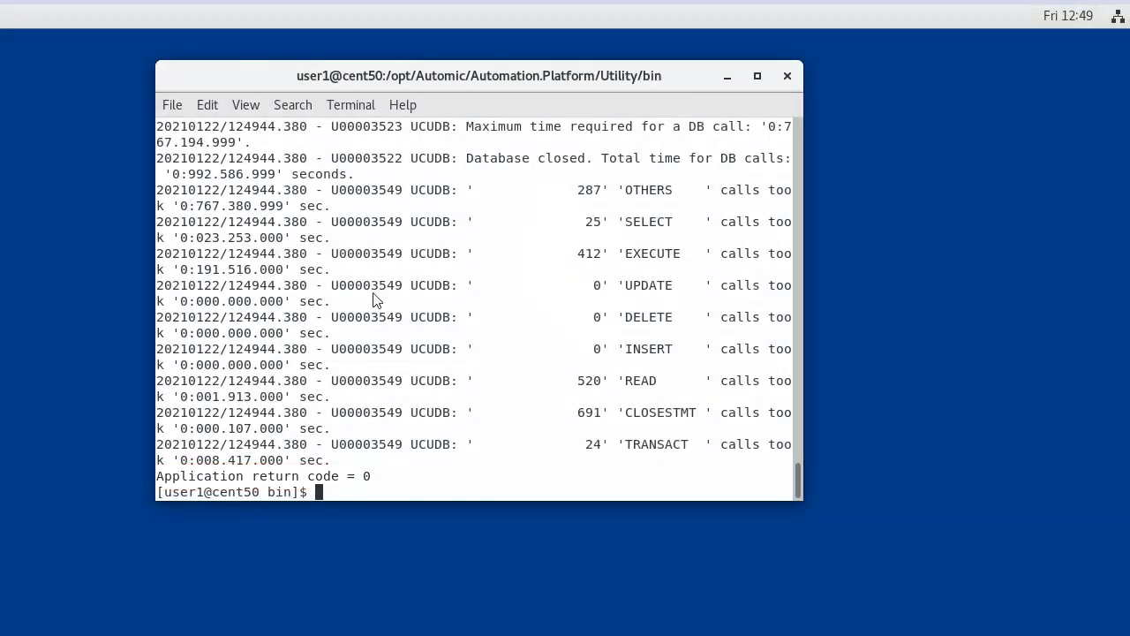
scroll(796, 250, up, 10)
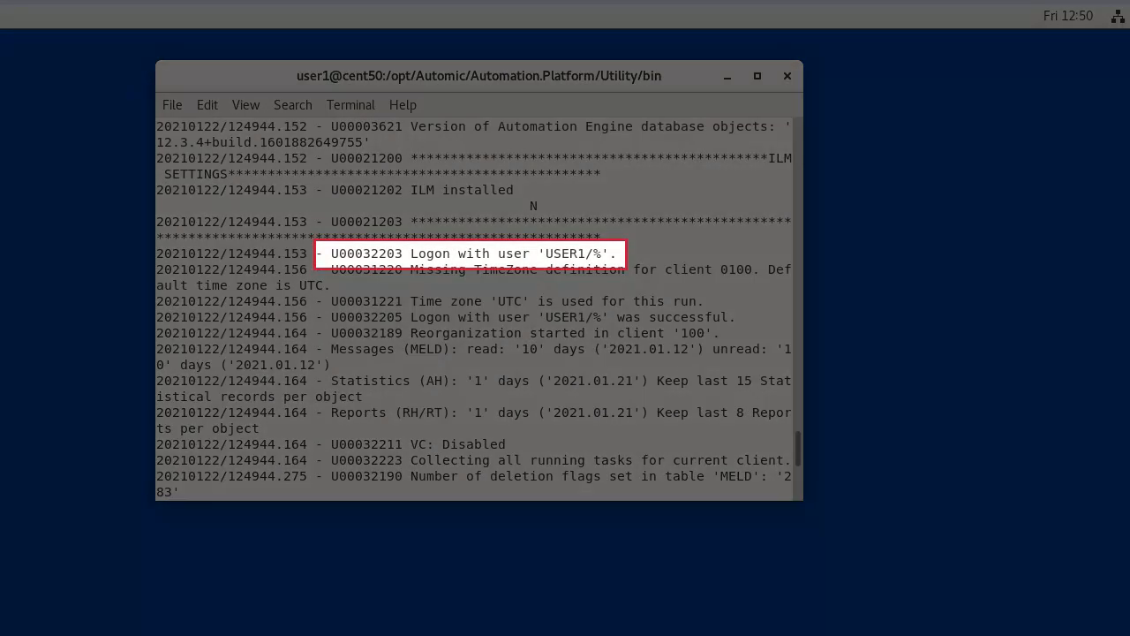